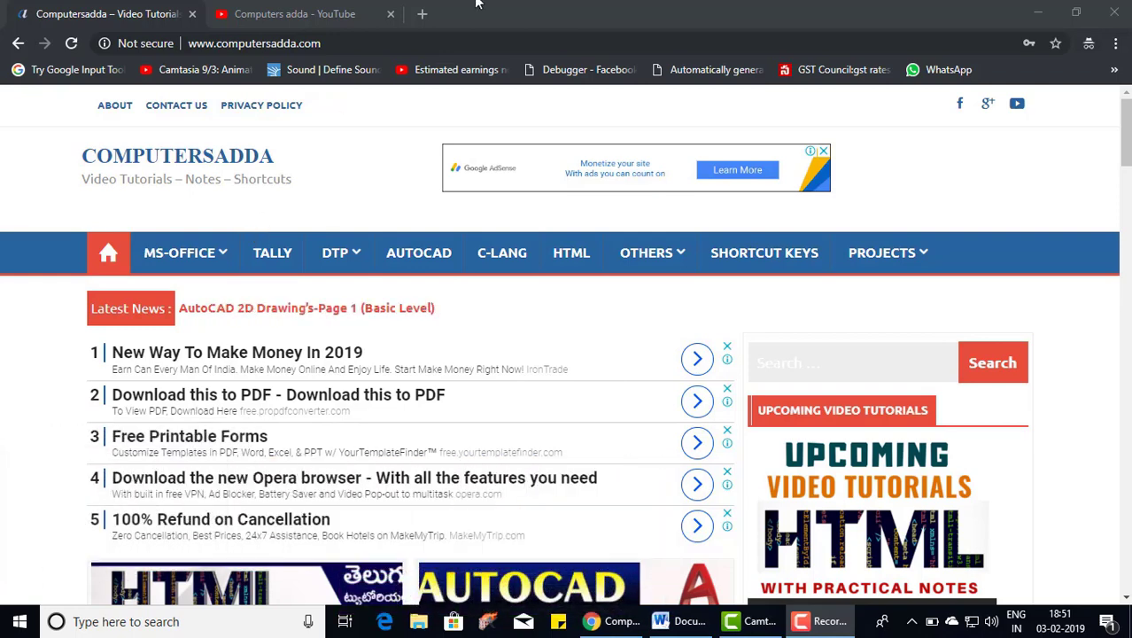
Step: View the Computers adda YouTube channel's videos page in Chrome
click(270, 10)
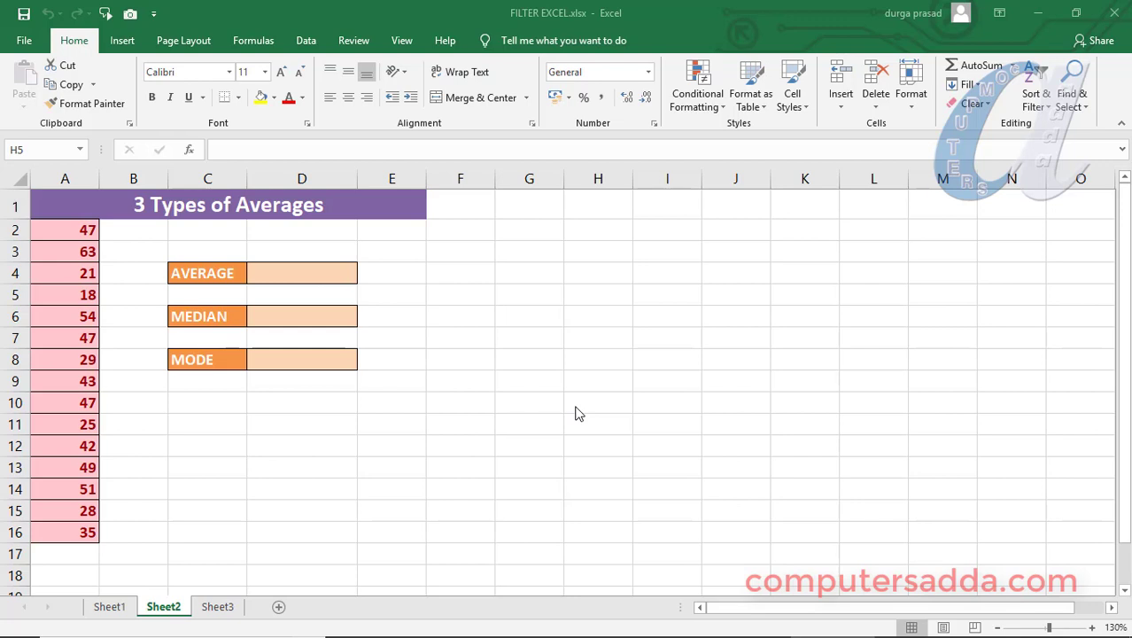
Step: Enter =AVERAGE(A2:A16) in D4 so it returns 39.93333333
click(294, 273)
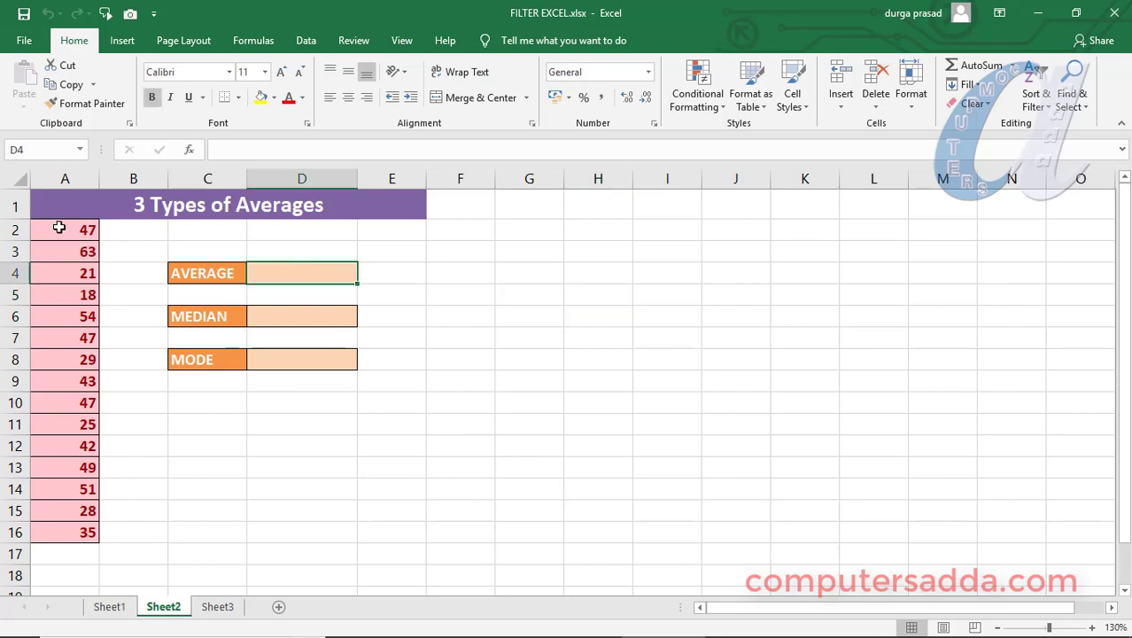
drag(58, 228, 61, 537)
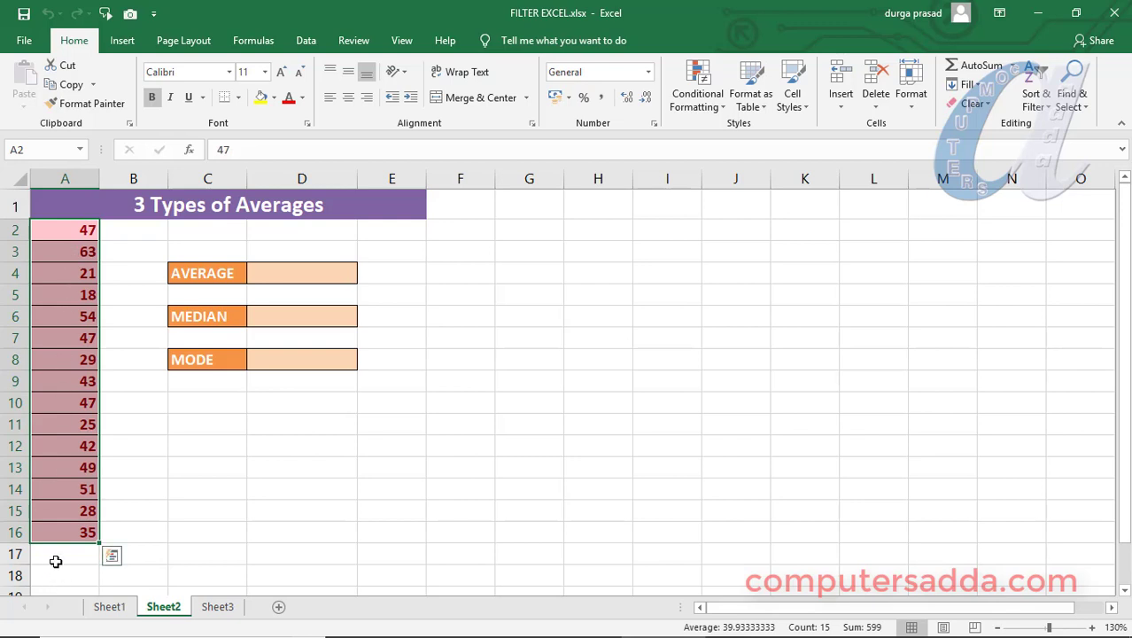
click(288, 272)
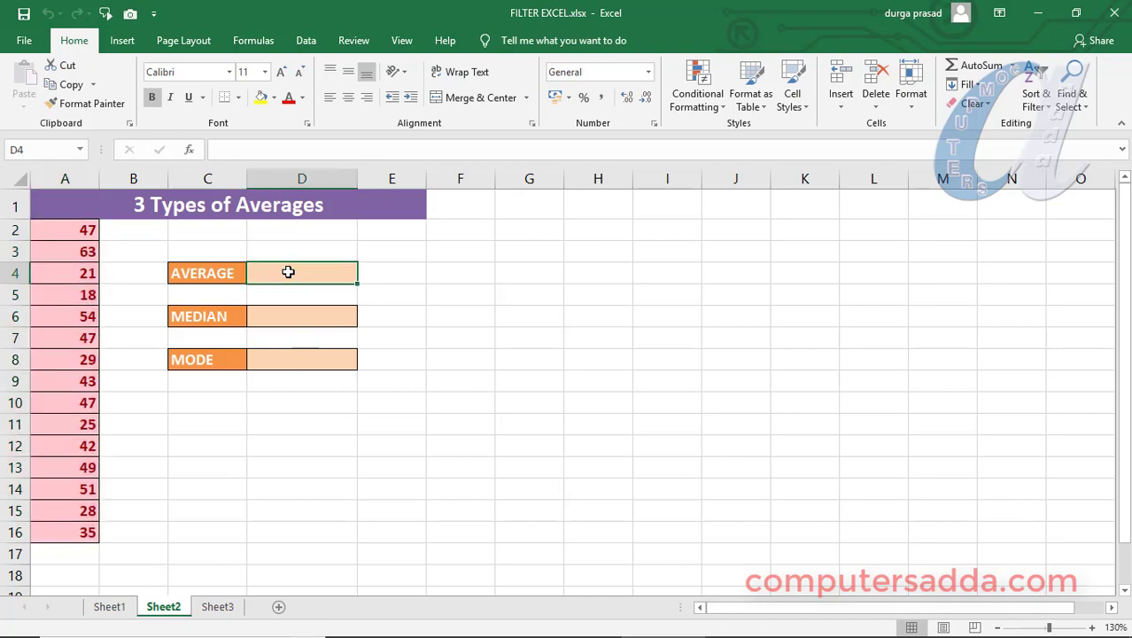
text(=ave)
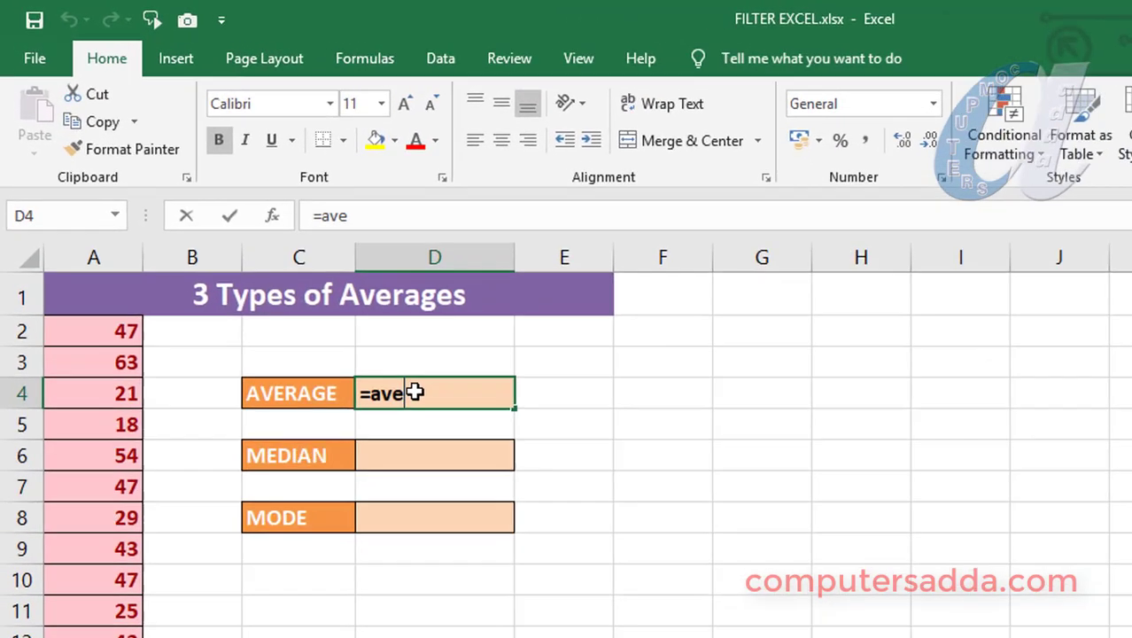
text(r)
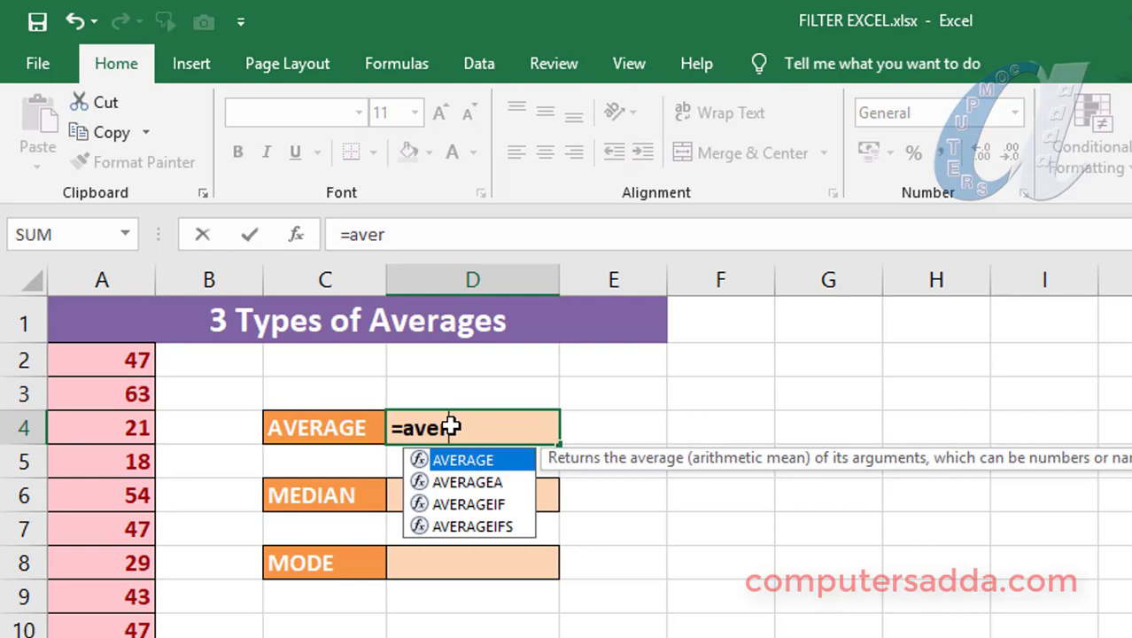
key(Tab)
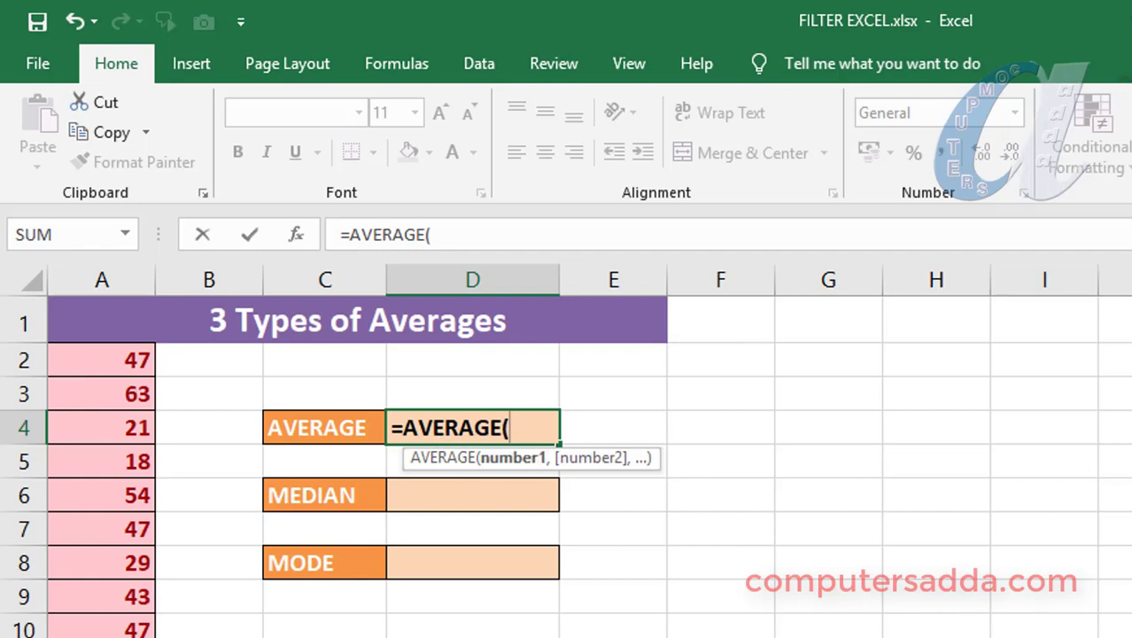
drag(102, 360, 101, 634)
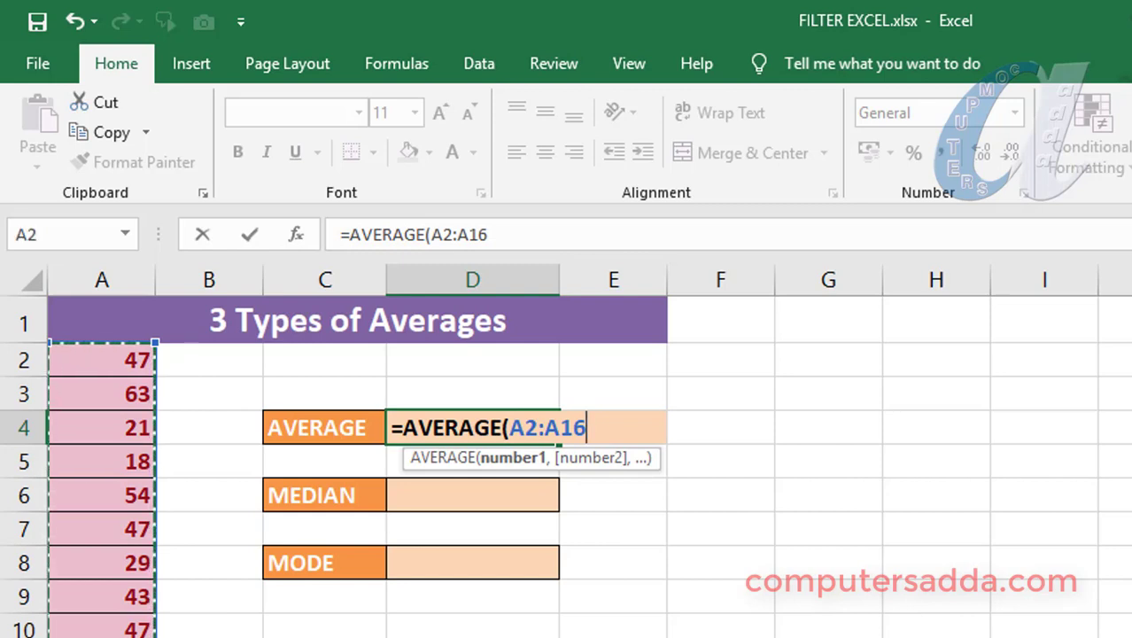
text())
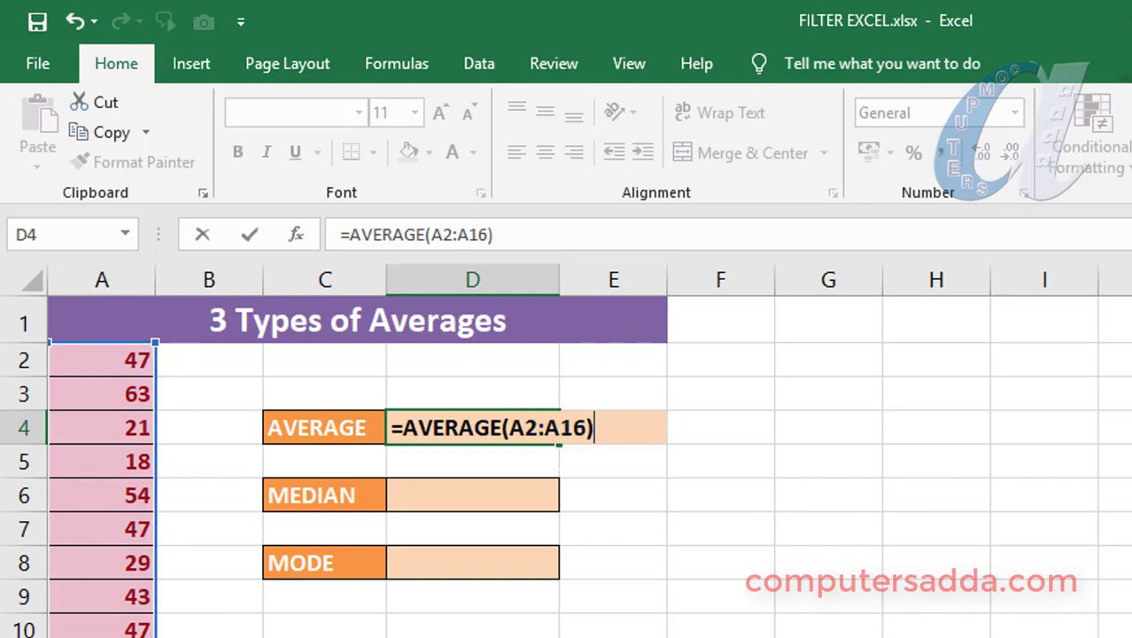
key(Return)
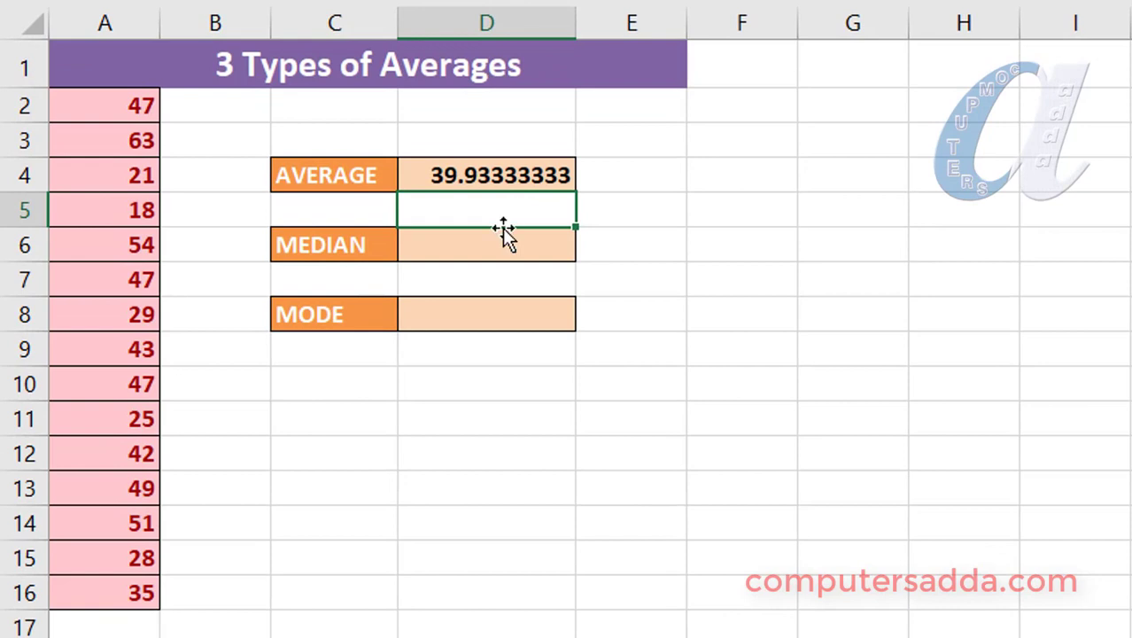
Step: Enter =MEDIAN(A2:A16) in D6 so it returns 43
click(488, 254)
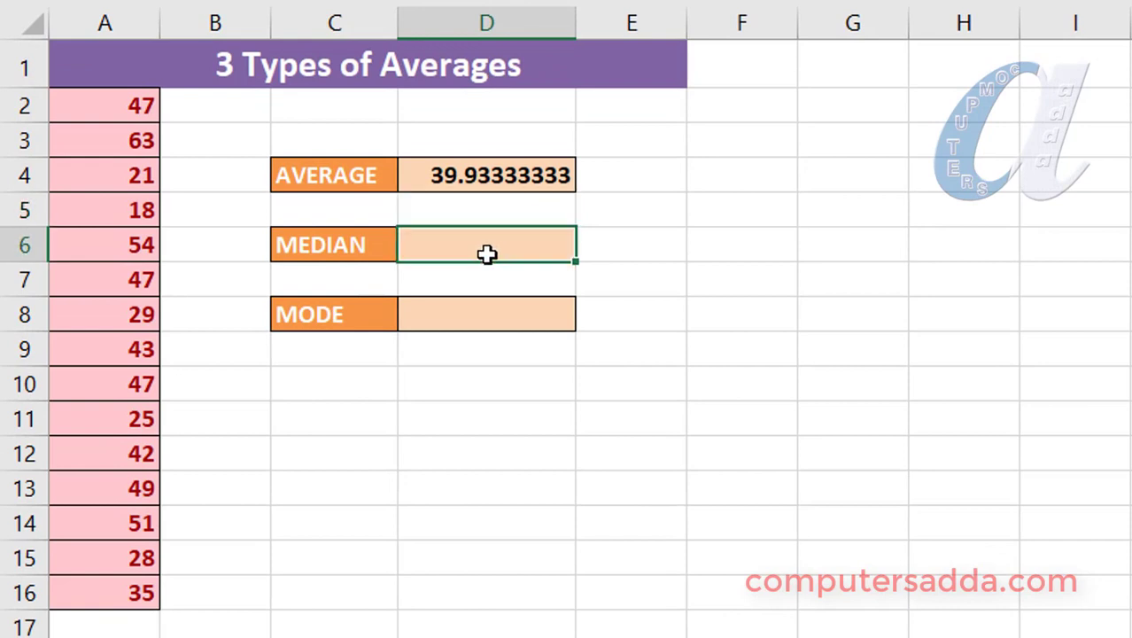
text(=m)
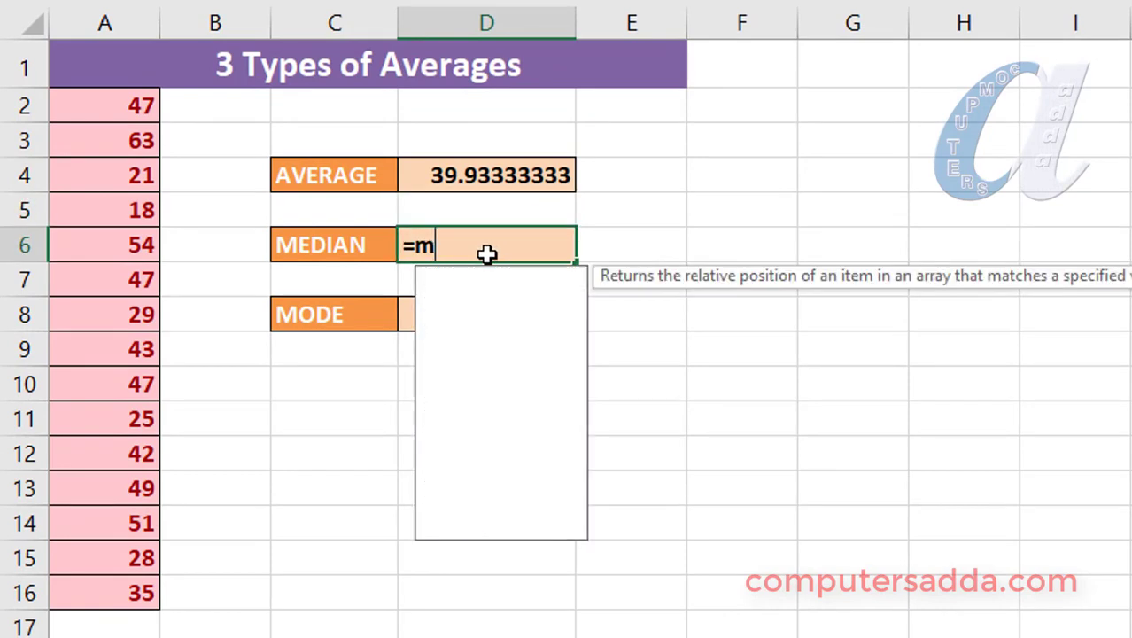
text(edi)
key(Tab)
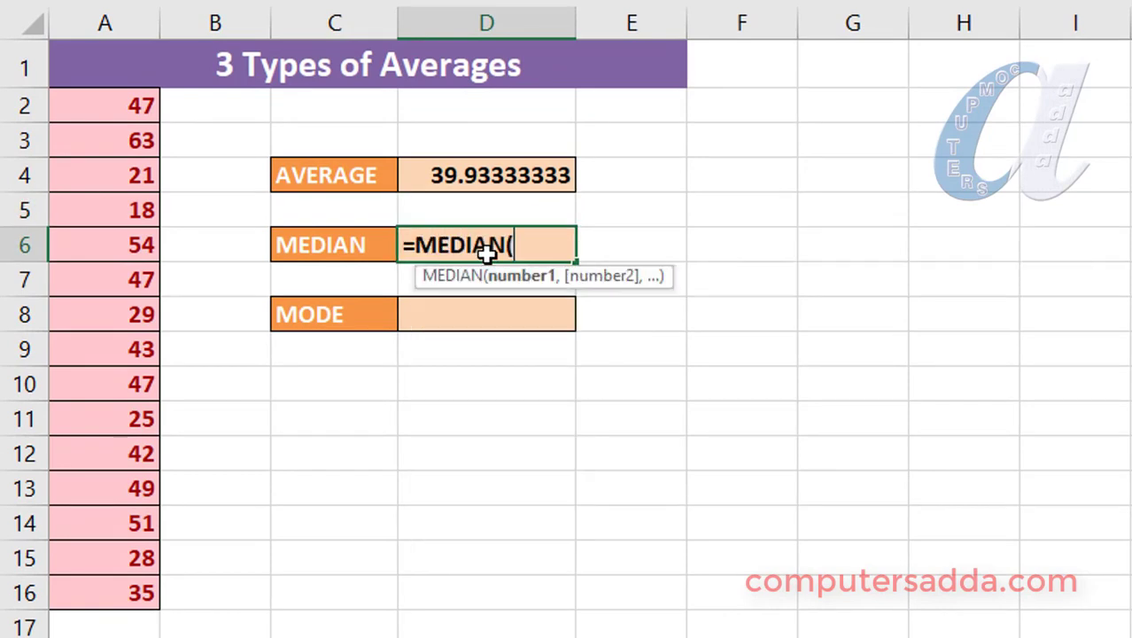
drag(131, 105, 96, 595)
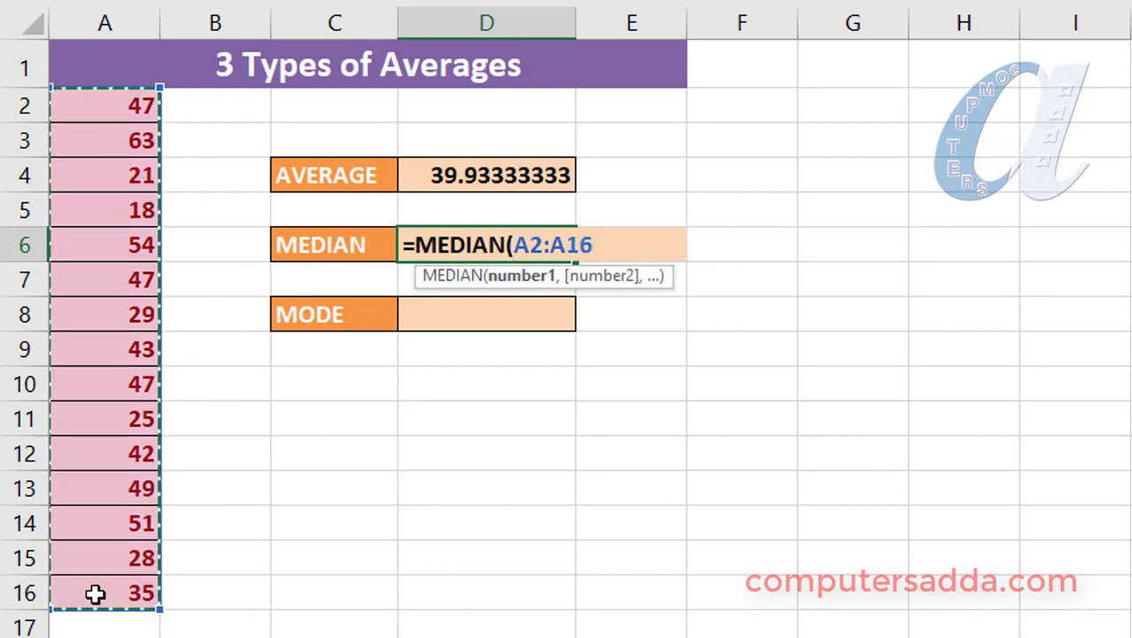
text())
key(Return)
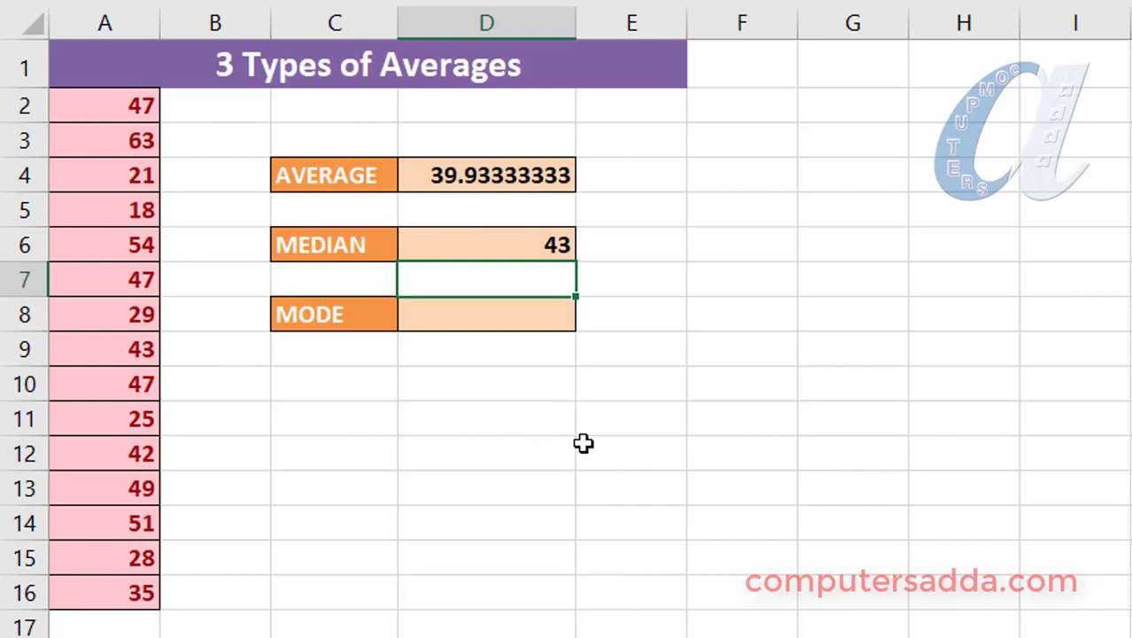
Step: Enter =MODE(A2:A16) in D8 so it returns 47
click(490, 314)
text(=)
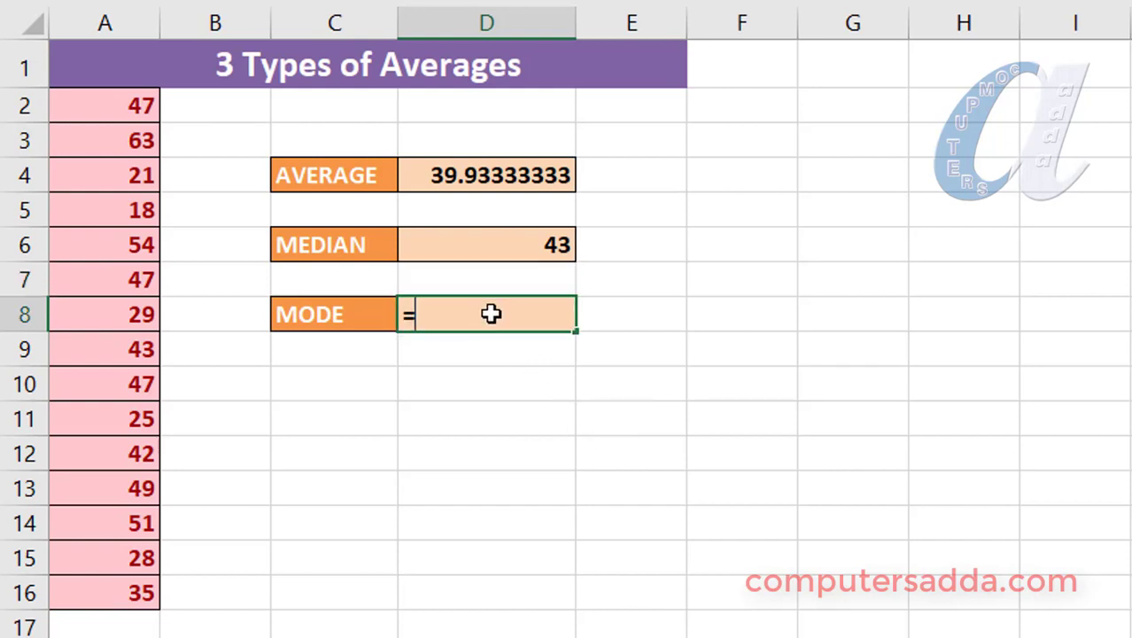
text(mod)
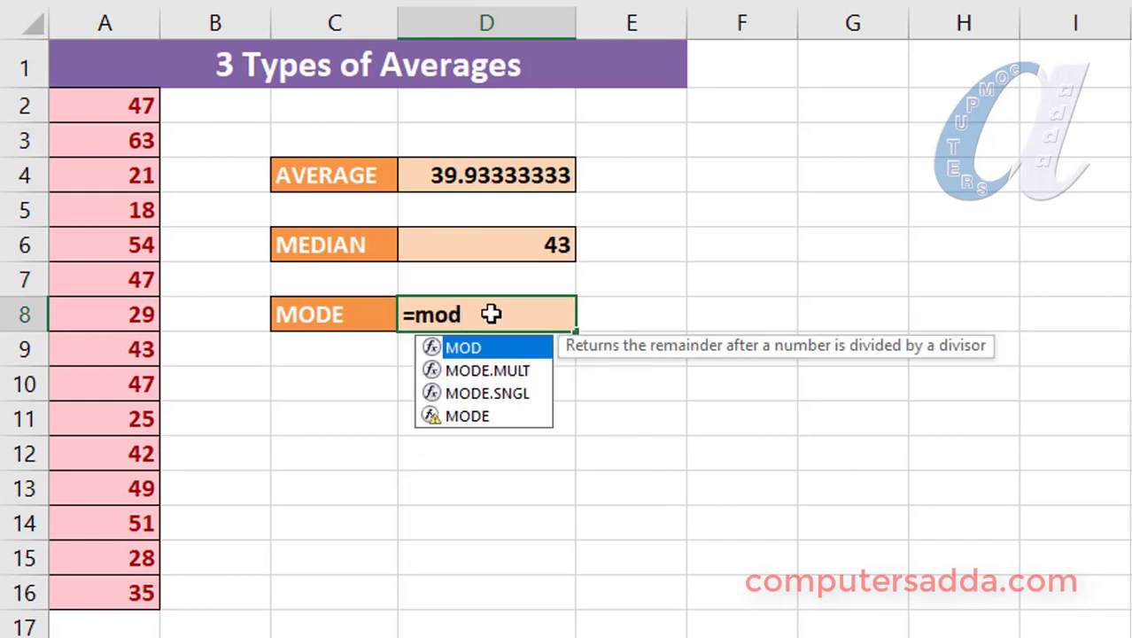
key(Down)
key(Down)
key(Down)
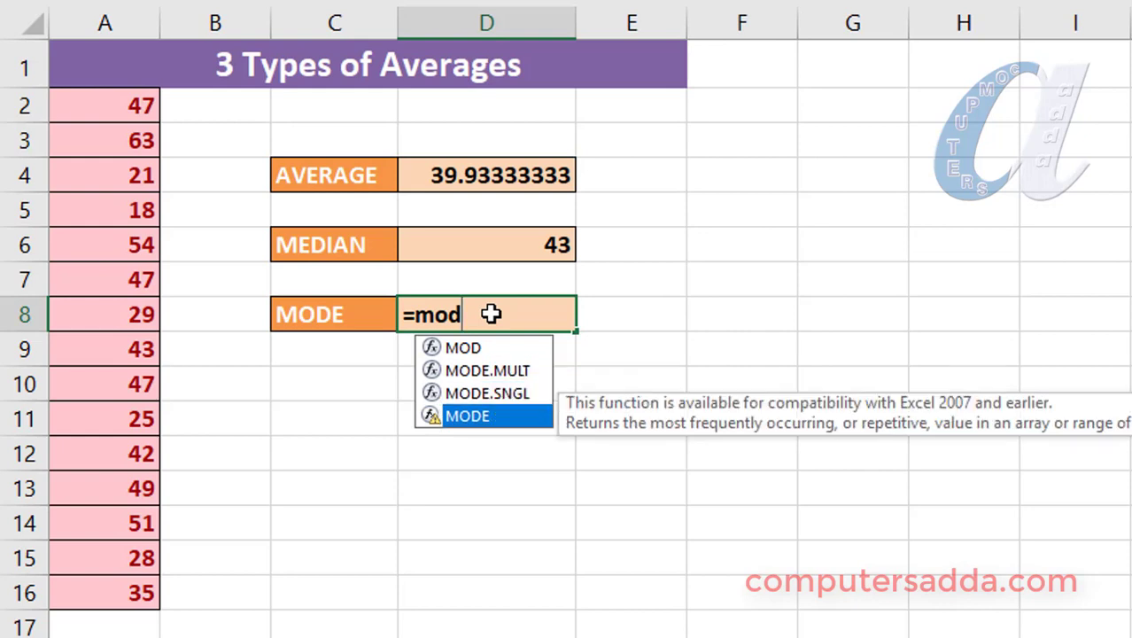
key(Tab)
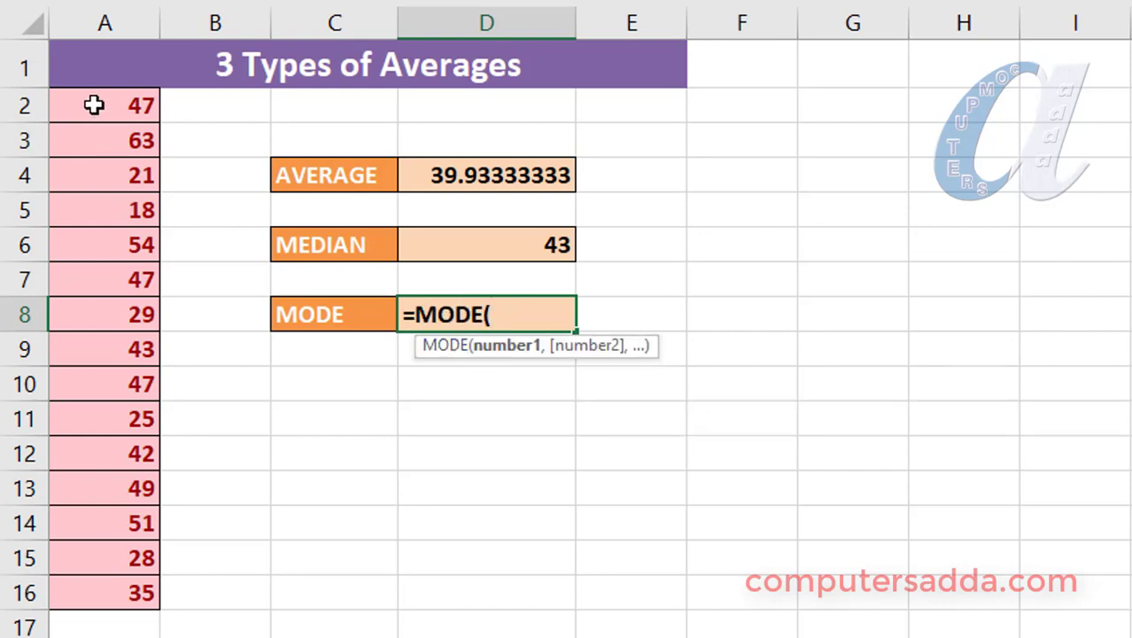
drag(91, 105, 68, 591)
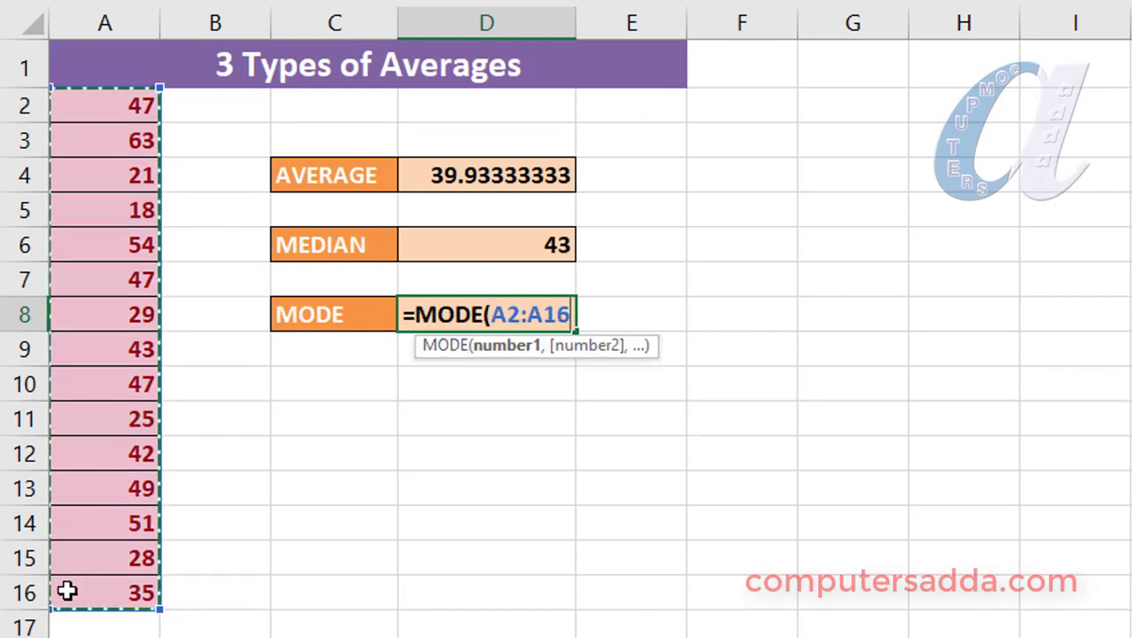
text())
key(Return)
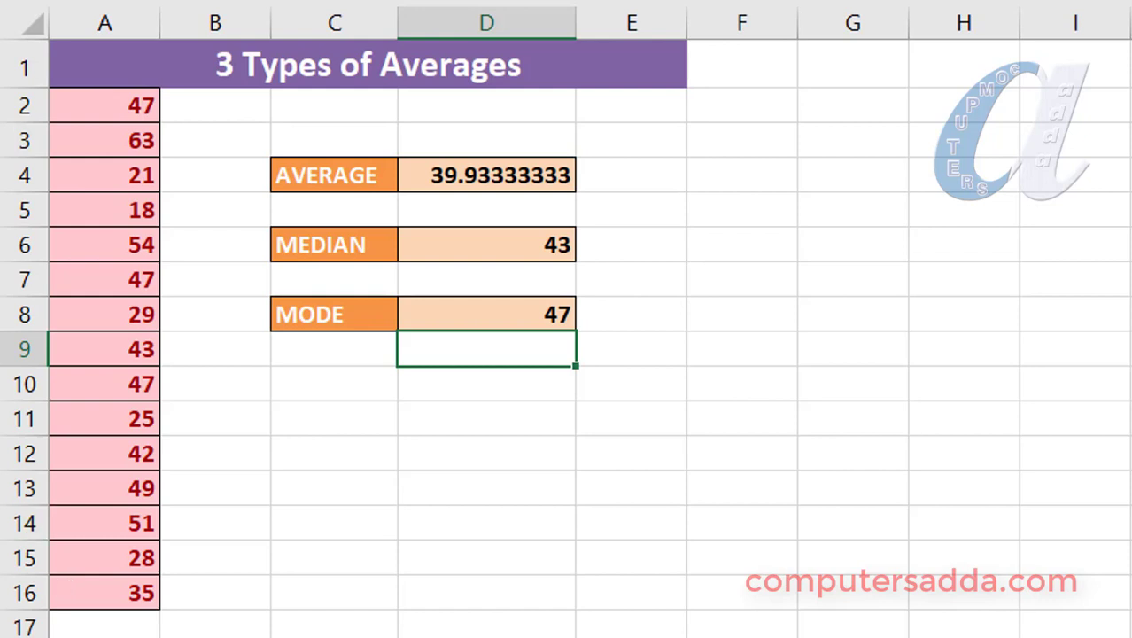
Step: Copy the numbers in A2:A16 into F2:F16
click(118, 105)
drag(116, 146, 106, 585)
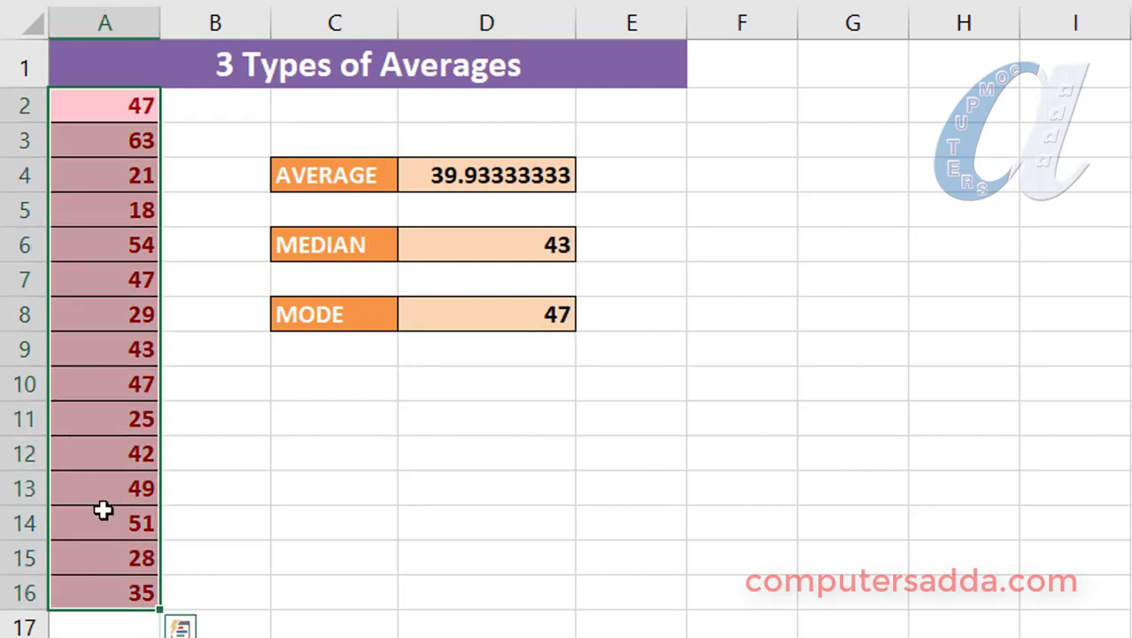
key(ctrl+c)
click(727, 108)
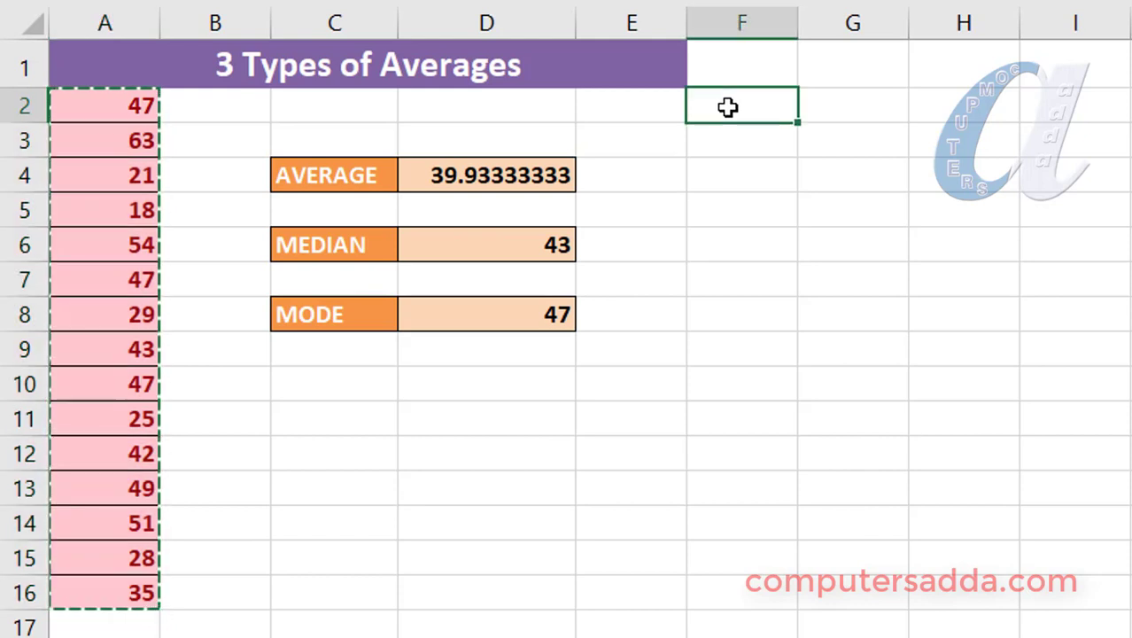
key(ctrl+v)
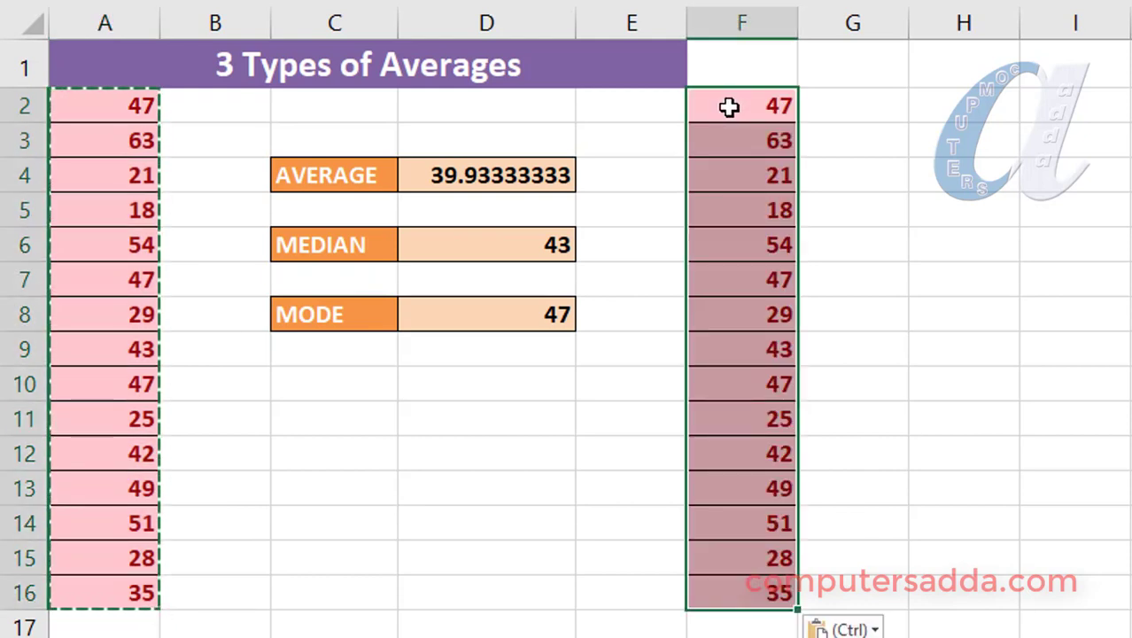
Step: Fill serial numbers 1 to 15 down G2:G16 beside the copied numbers
click(838, 106)
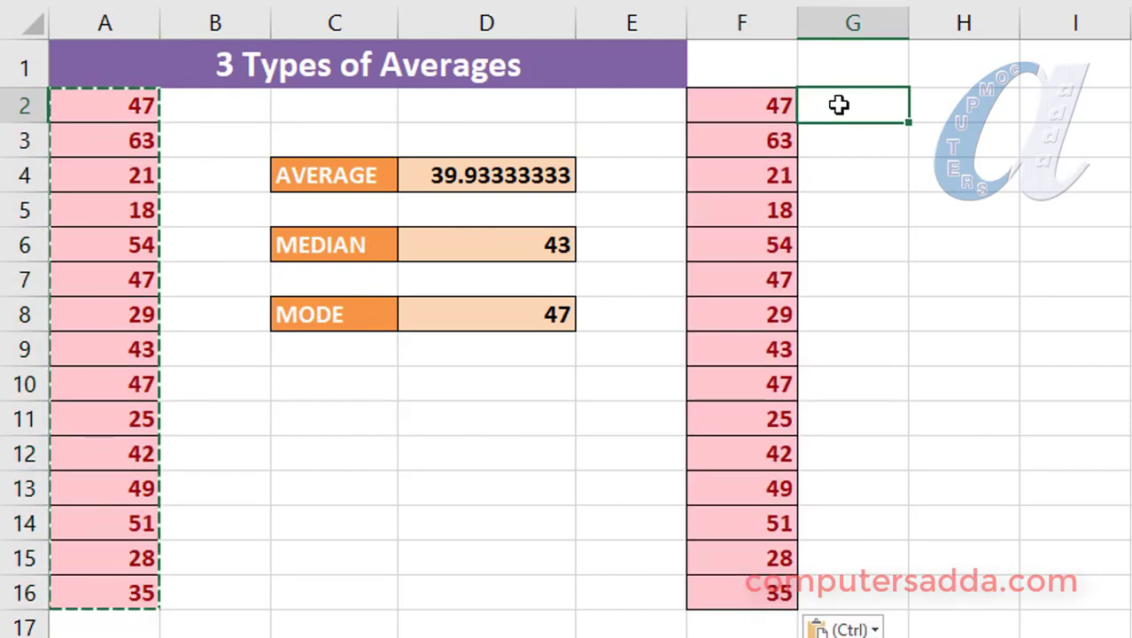
text(1)
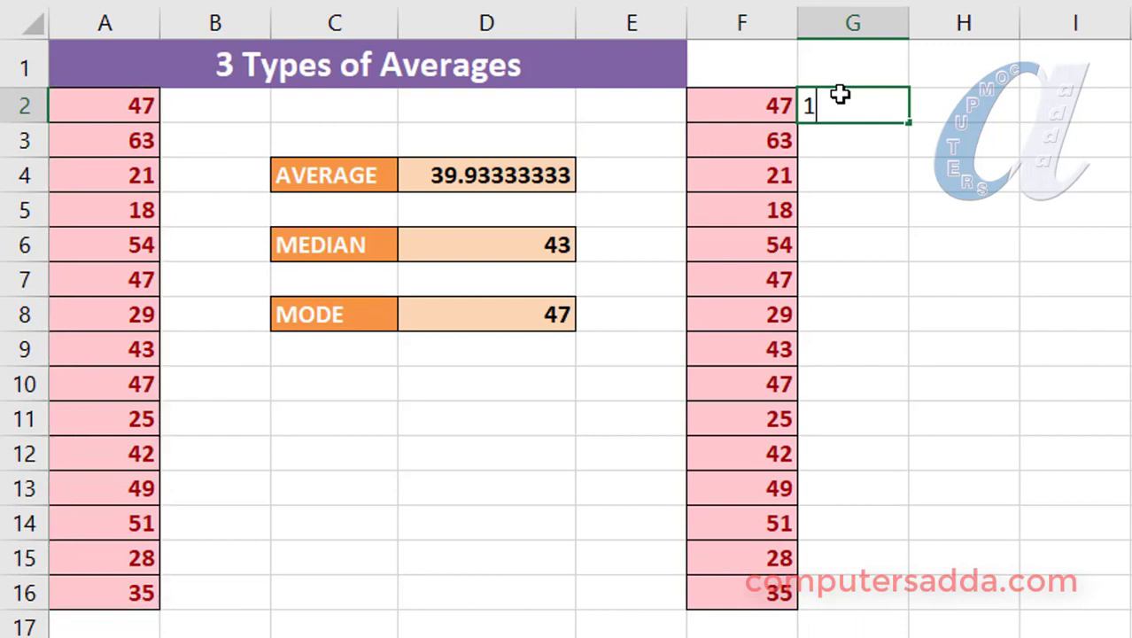
key(Return)
text(2)
drag(864, 114, 889, 600)
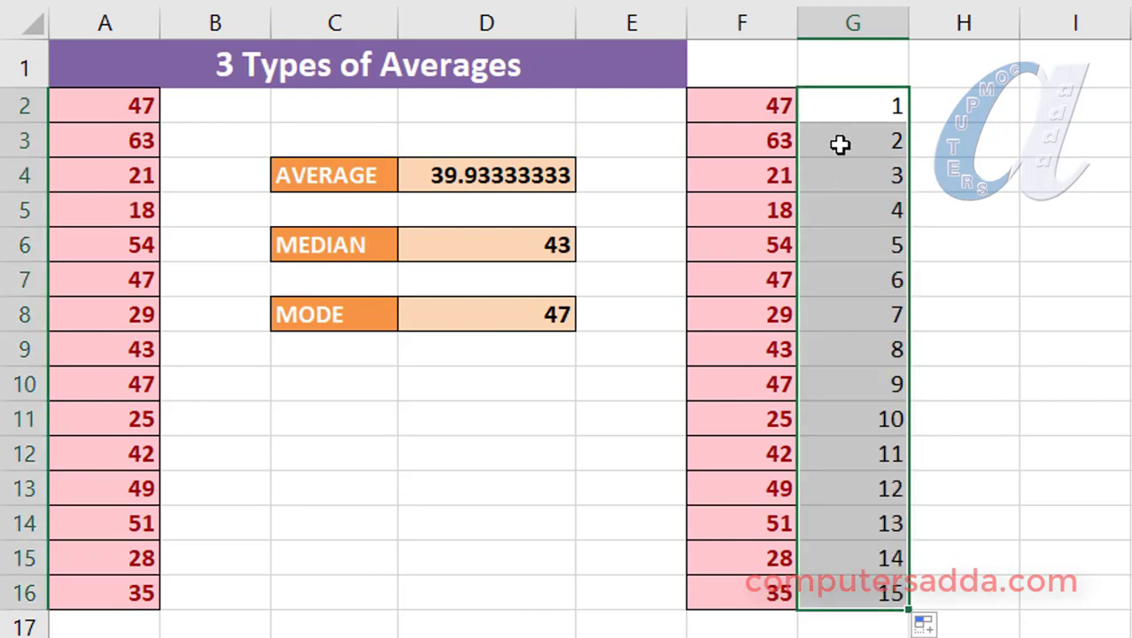
drag(757, 110, 746, 595)
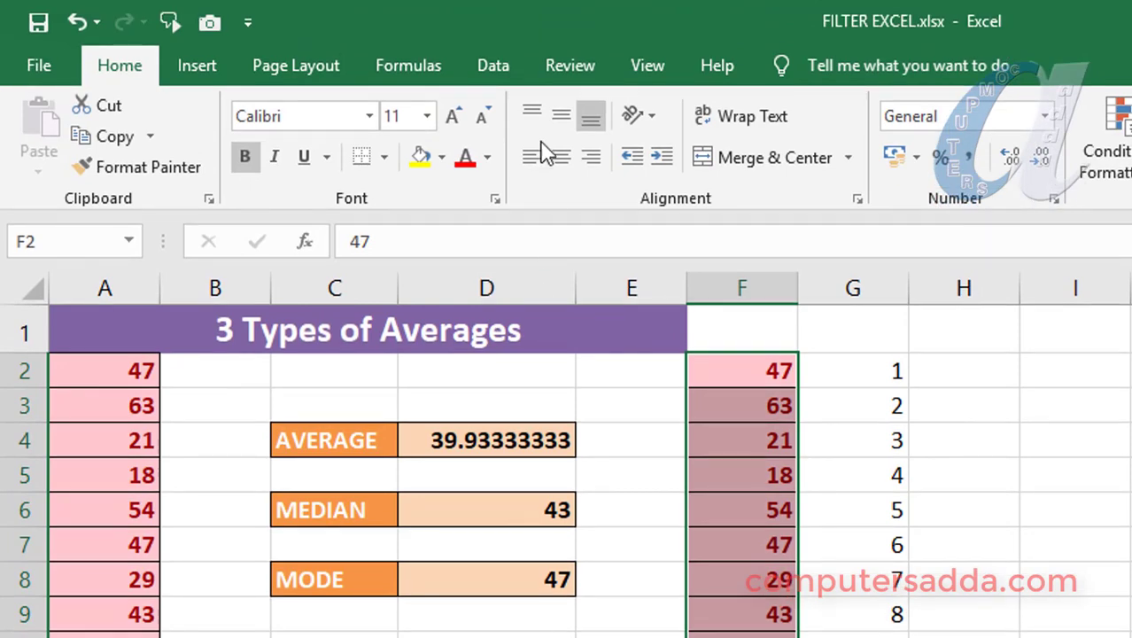
Step: Sort only F2:F16 ascending (18 to 63), keeping column G's numbering unchanged
click(495, 72)
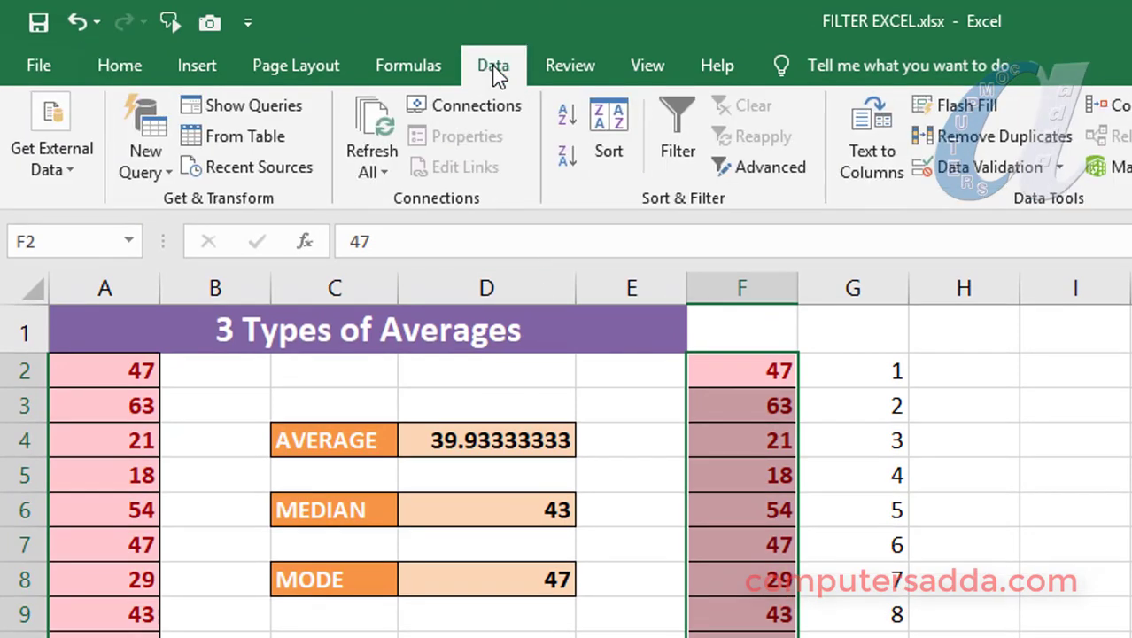
click(570, 118)
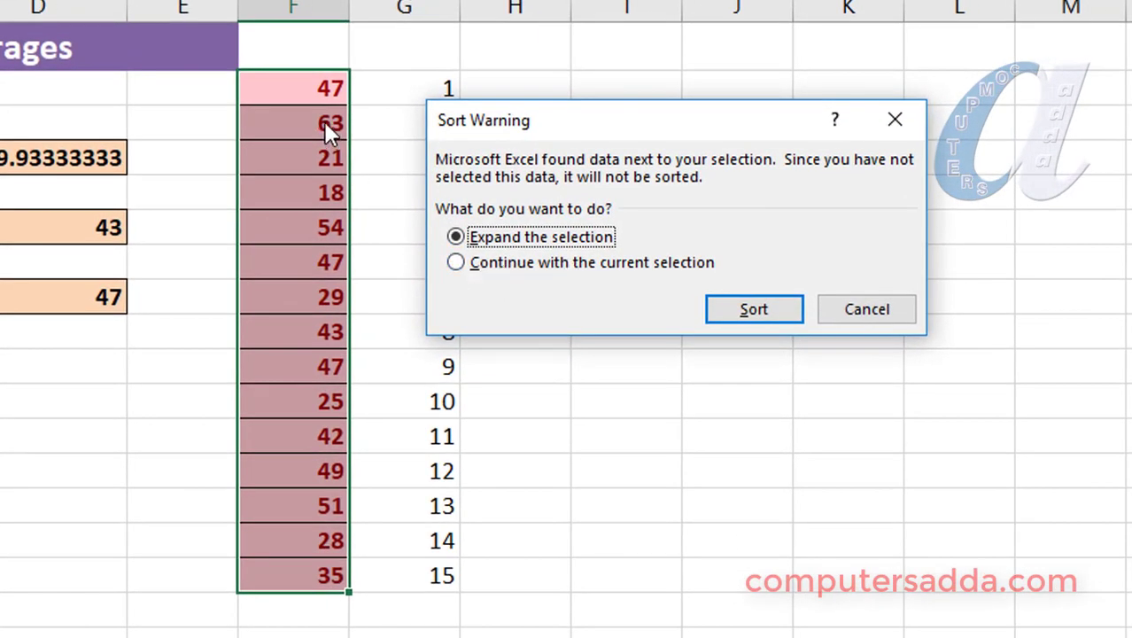
click(456, 262)
click(732, 312)
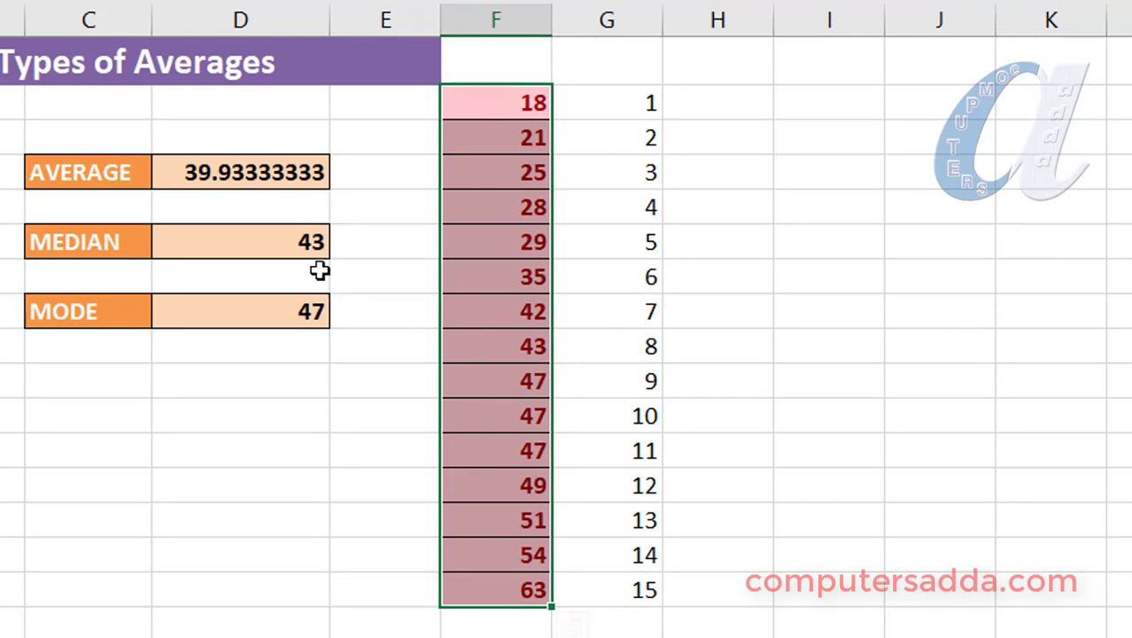
click(308, 241)
click(538, 348)
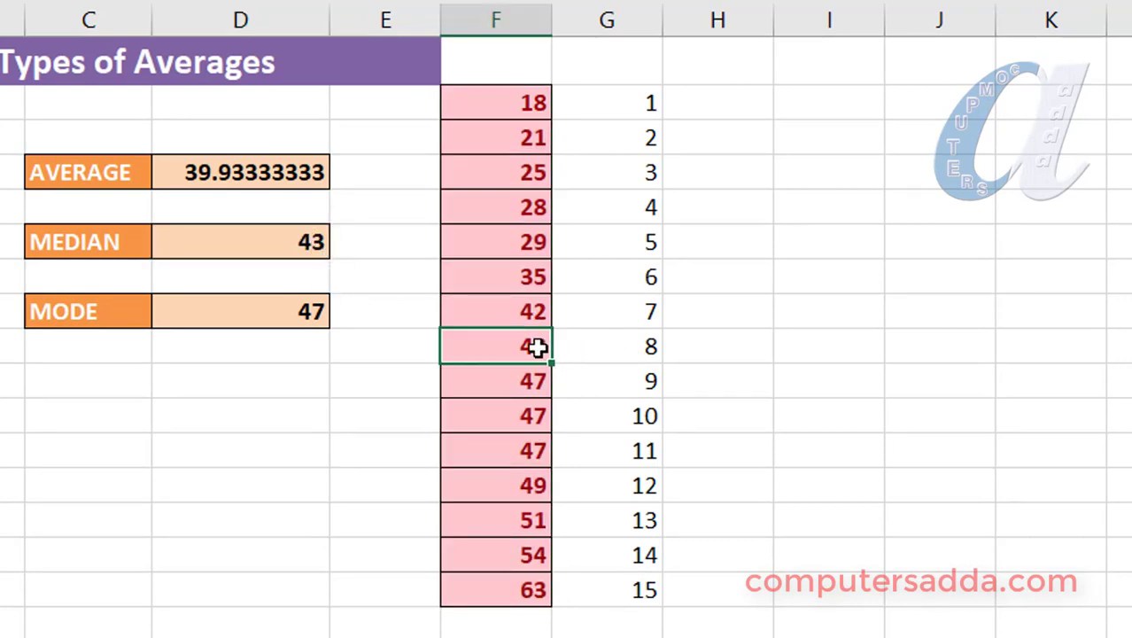
click(593, 352)
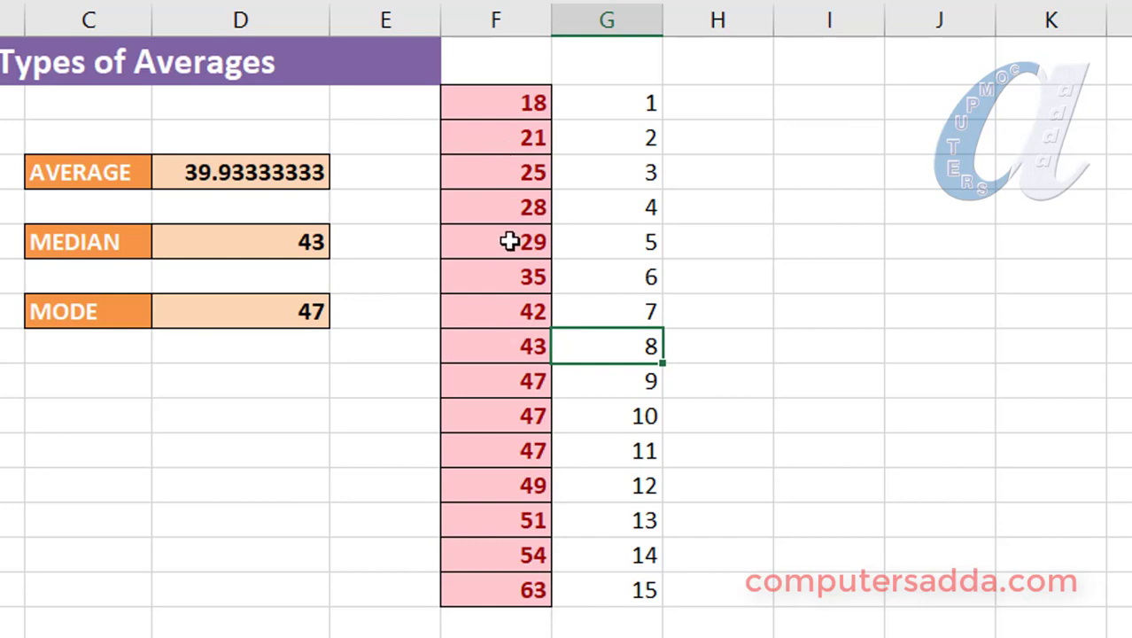
drag(507, 379, 513, 450)
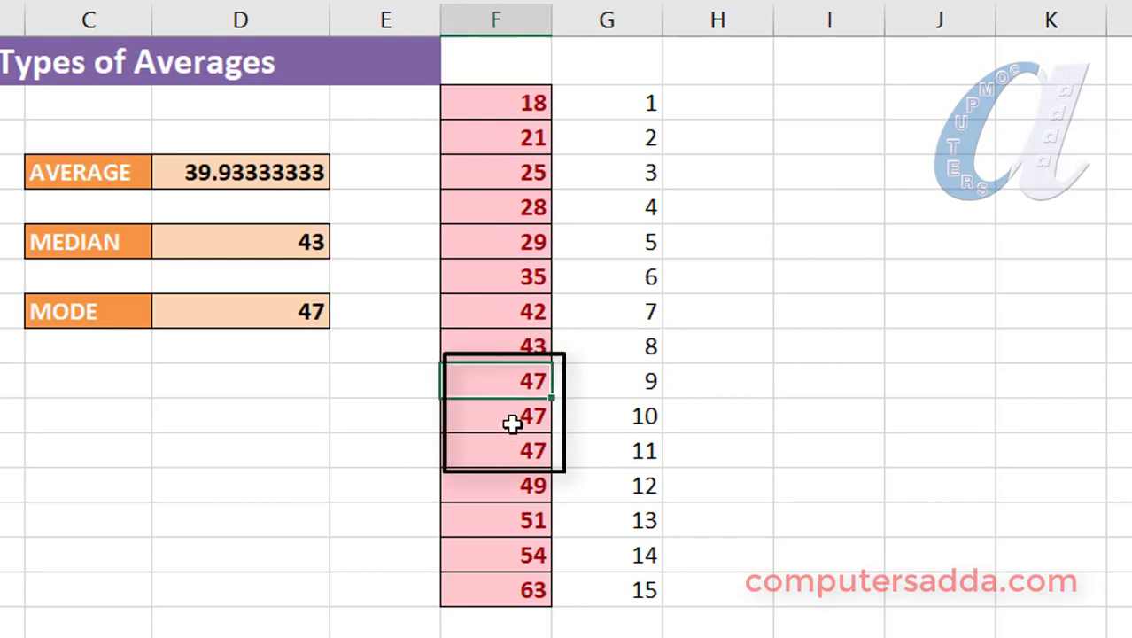